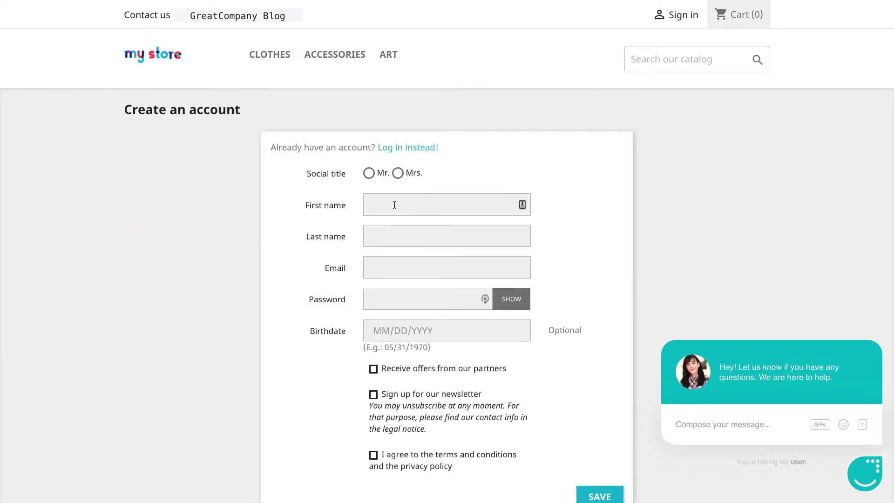
- Filter the People list by the Invoice_sent event to show its occurrence condition
click(394, 205)
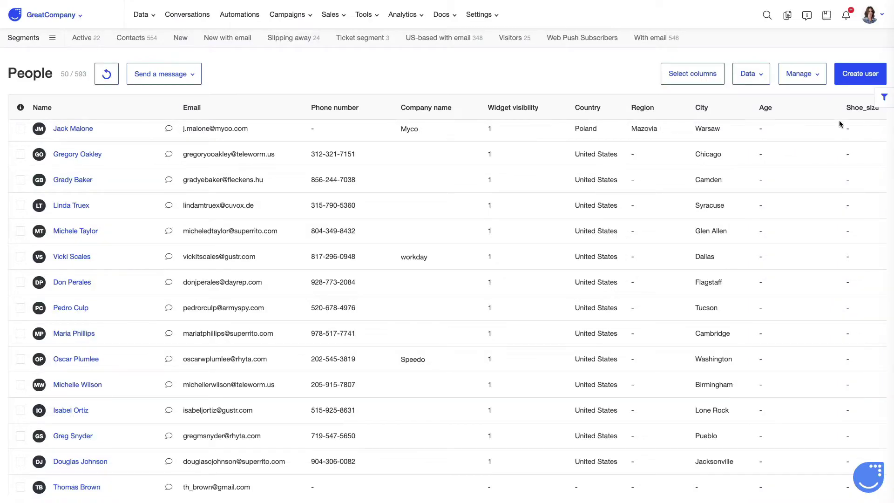
click(886, 99)
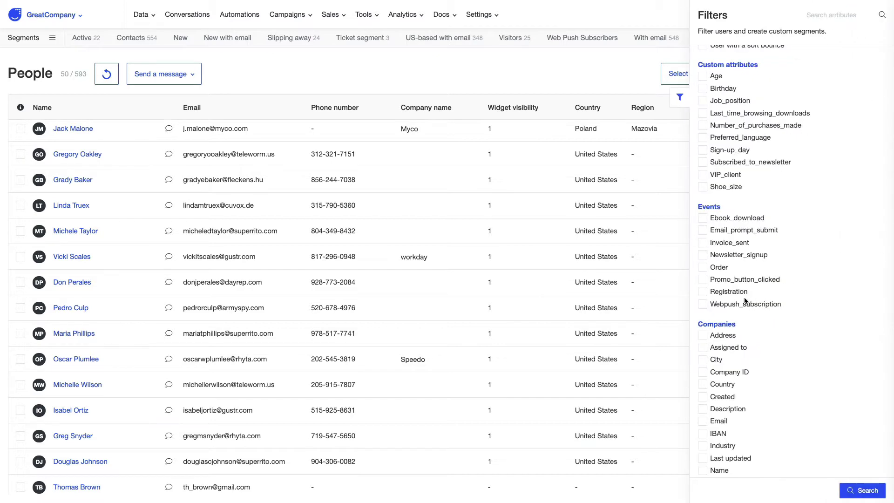
scroll(745, 300, up, 1)
scroll(746, 301, down, 1)
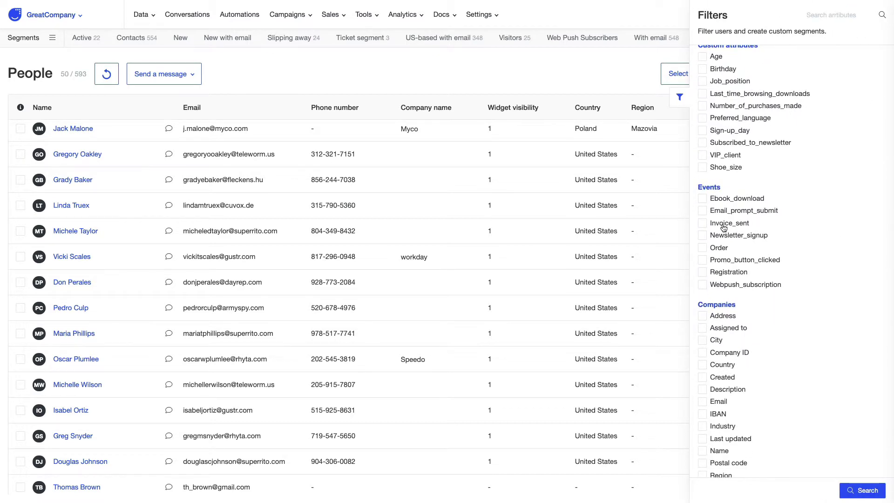
mouse_move(727, 228)
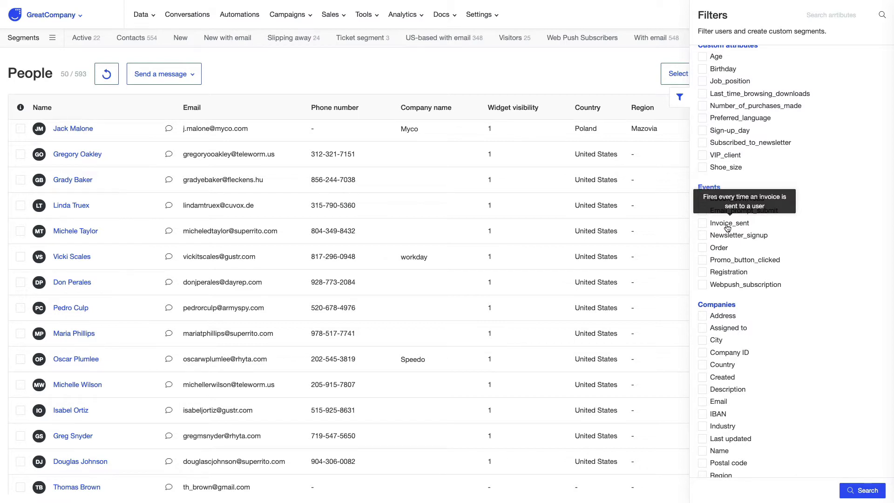
click(727, 228)
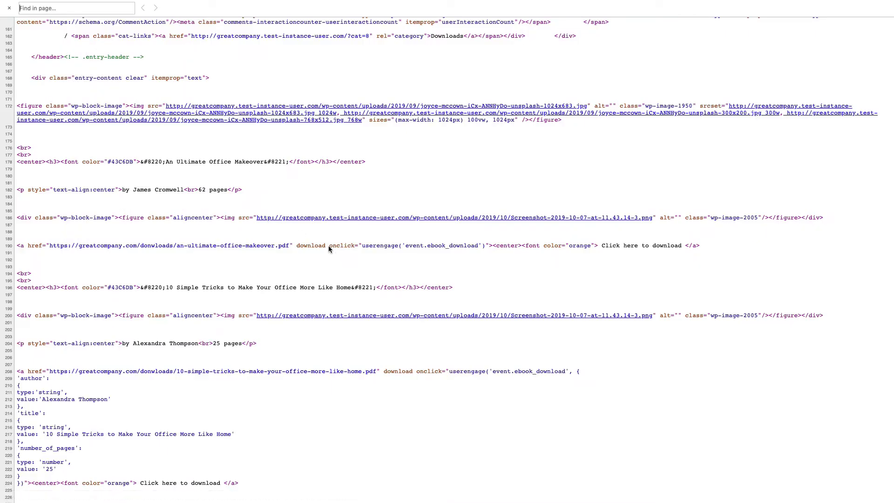
- Highlight the onclick userengage('event.ebook_download') call on line 190 of the page source
drag(328, 245, 488, 244)
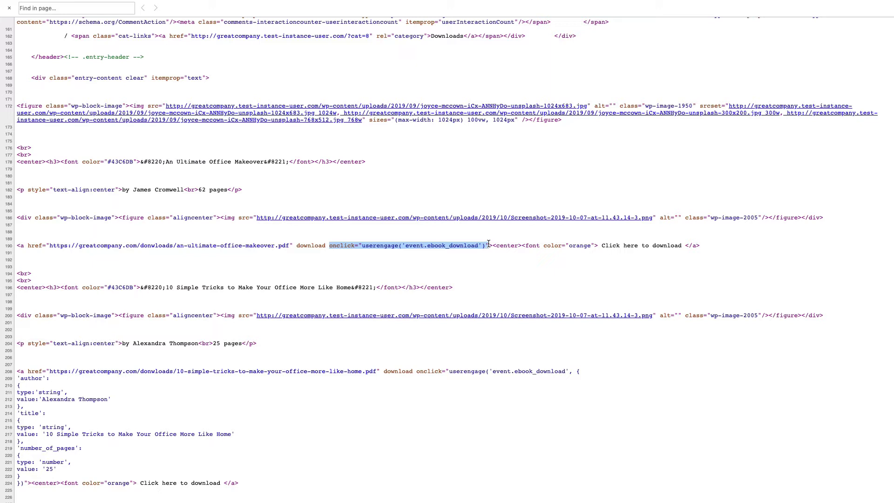
drag(487, 244, 489, 243)
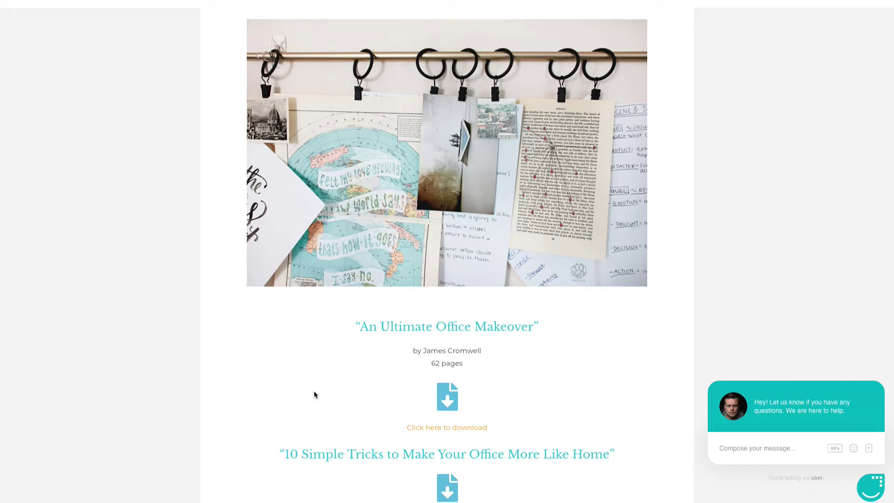
scroll(314, 395, down, 1)
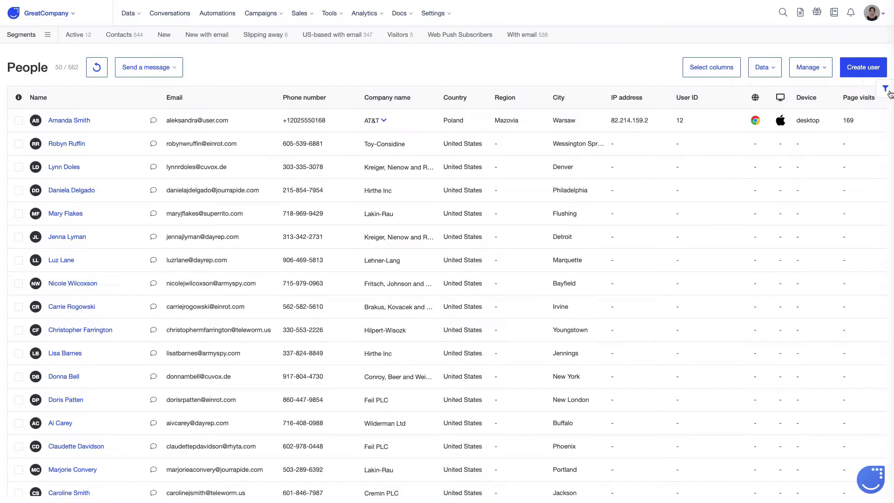
- Open the People list filters and scroll down through the filter options
click(884, 85)
scroll(807, 407, down, 10)
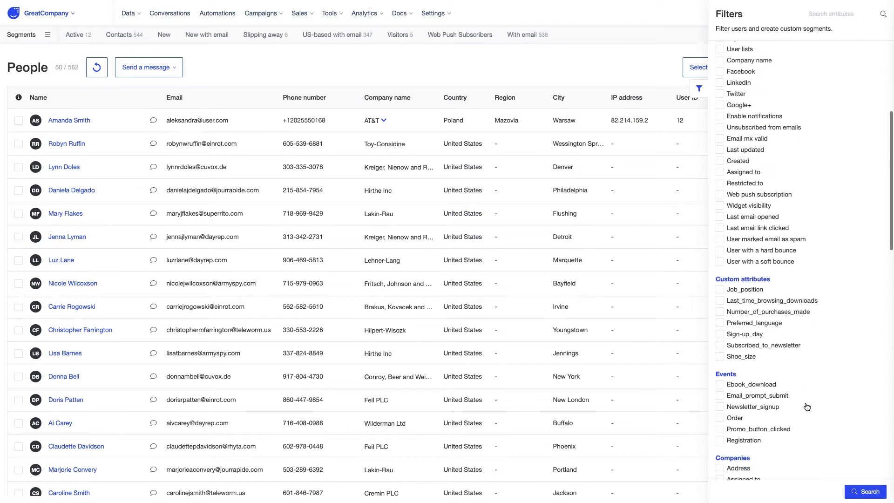
scroll(807, 407, down, 3)
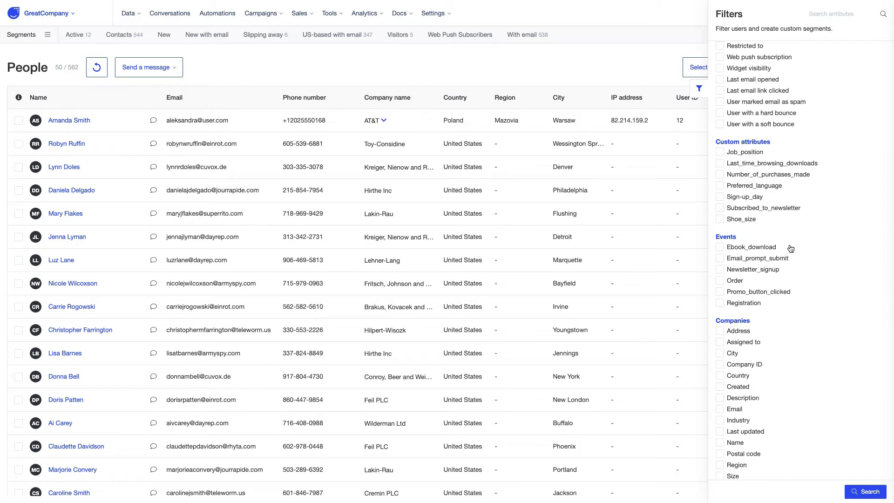
- Go to App settings > User data & events > Events and edit the ebook_download event
click(434, 13)
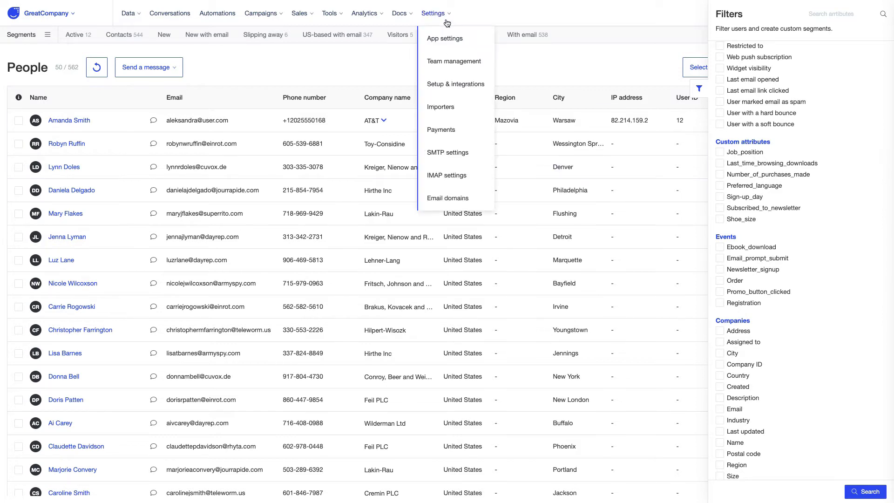
click(441, 50)
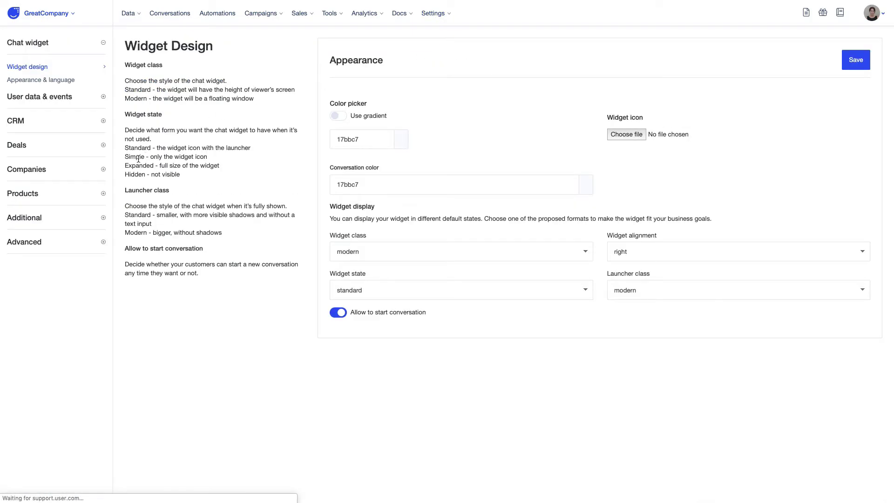
click(73, 99)
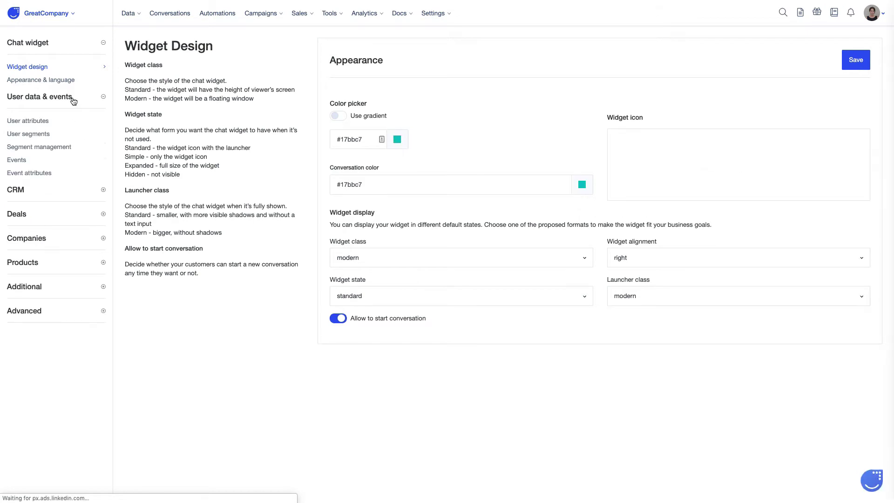
click(20, 163)
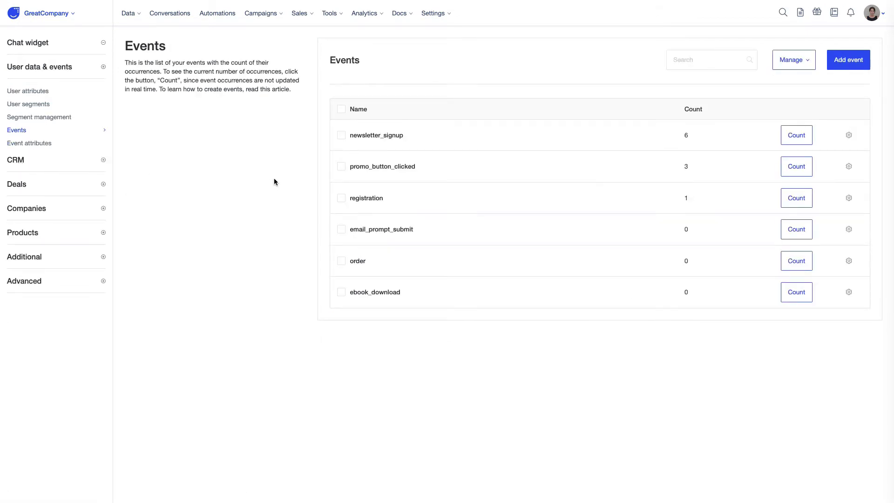
click(847, 293)
click(792, 310)
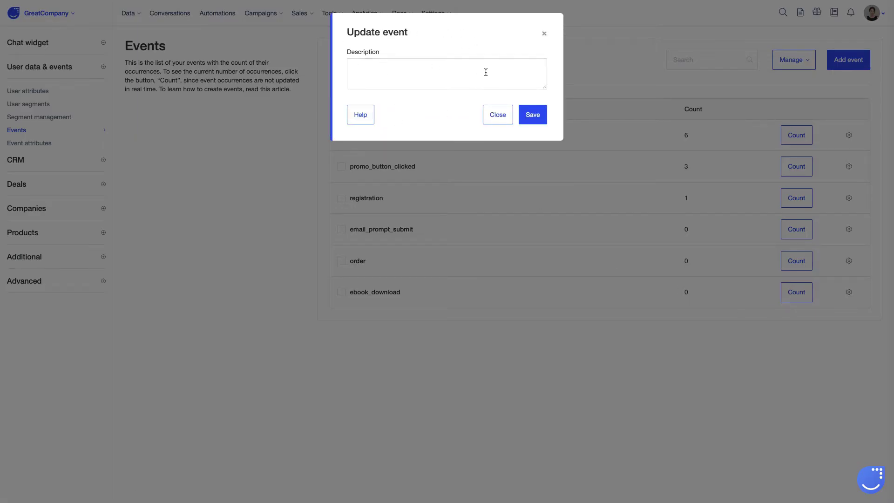
- Describe ebook_download as 'An event triggered each time a user clicks "download" icon next to an ebook' and save
click(418, 64)
text(An event triggered )
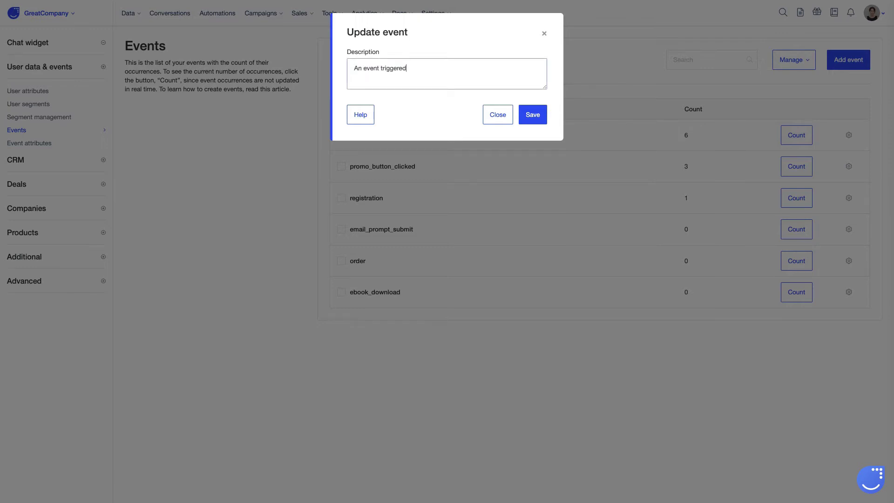
text(each time a user clicks "download" icon)
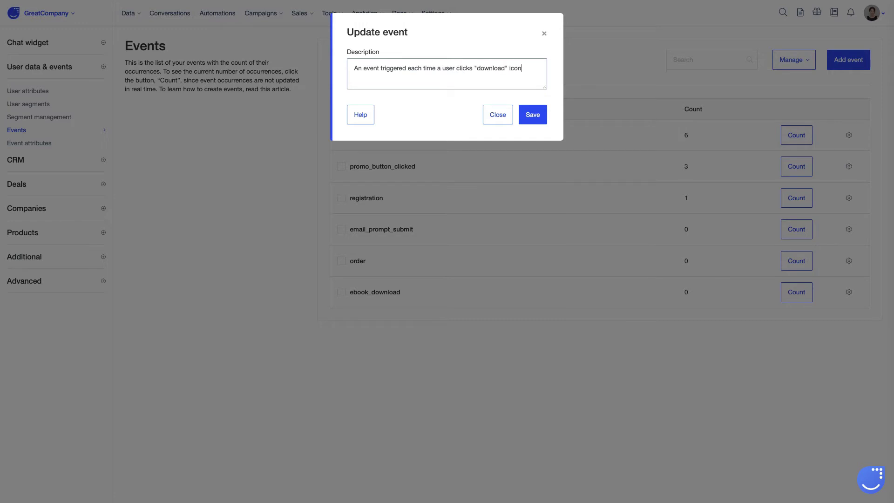
text( next to an ebook.)
click(532, 114)
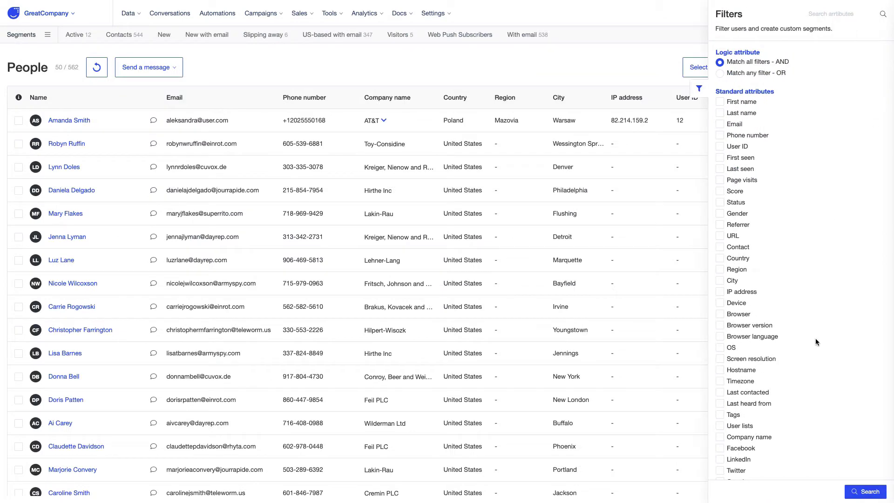
scroll(815, 338, down, 4)
scroll(814, 349, down, 9)
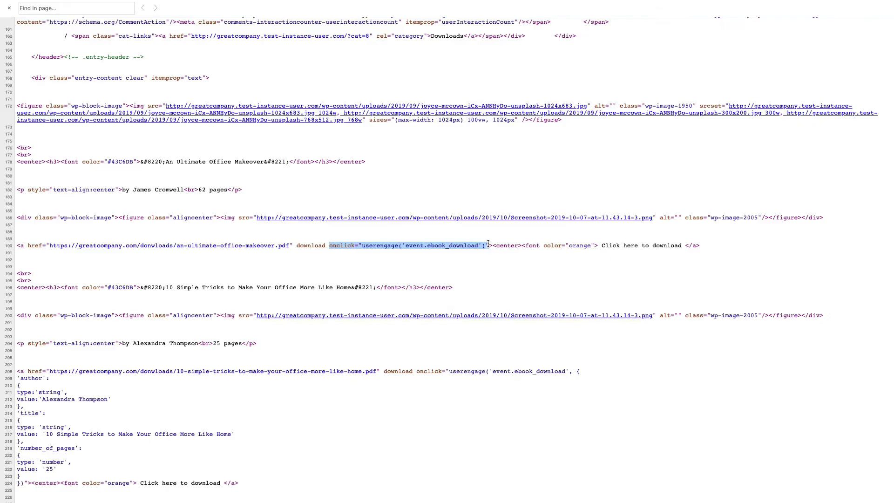
- Extend the line 190 selection so it includes the closing quote after the call
drag(486, 243, 489, 243)
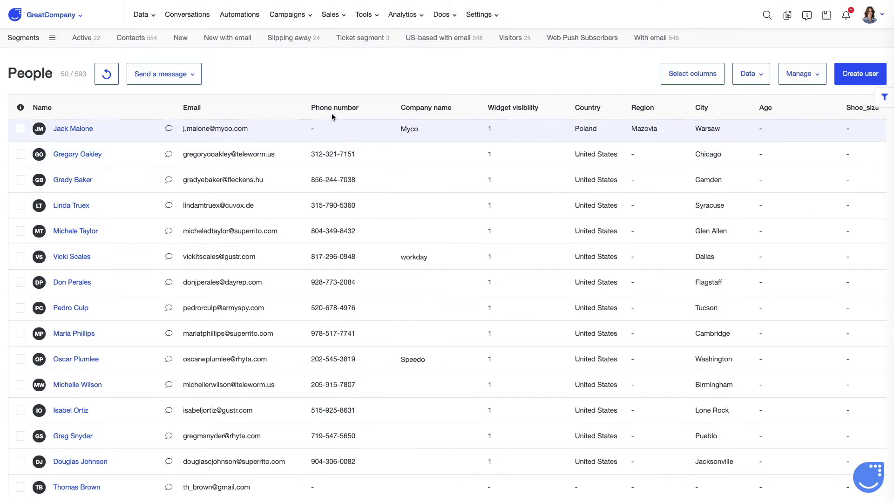
- Go to Tools > Data collectors and start creating a new data collector
mouse_move(363, 23)
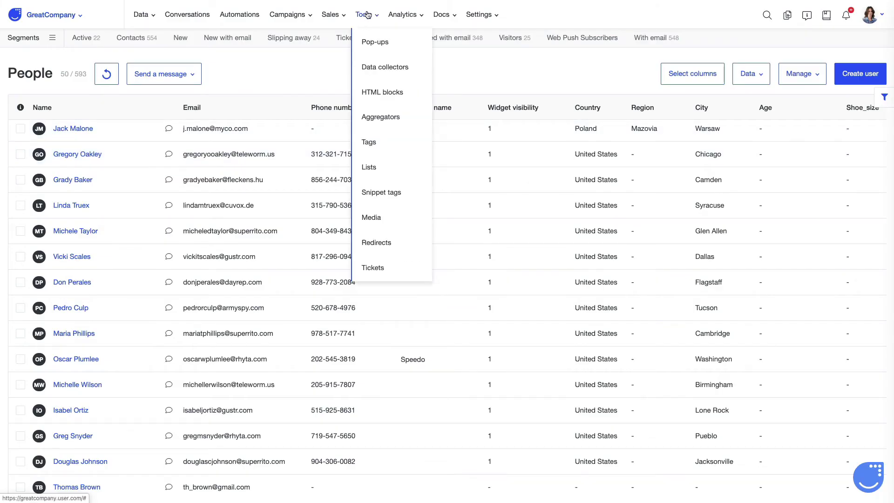
click(374, 65)
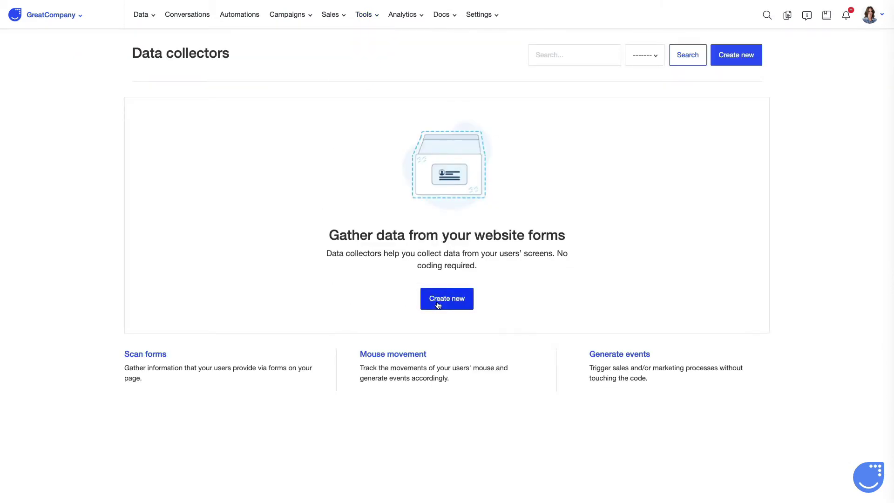
click(438, 305)
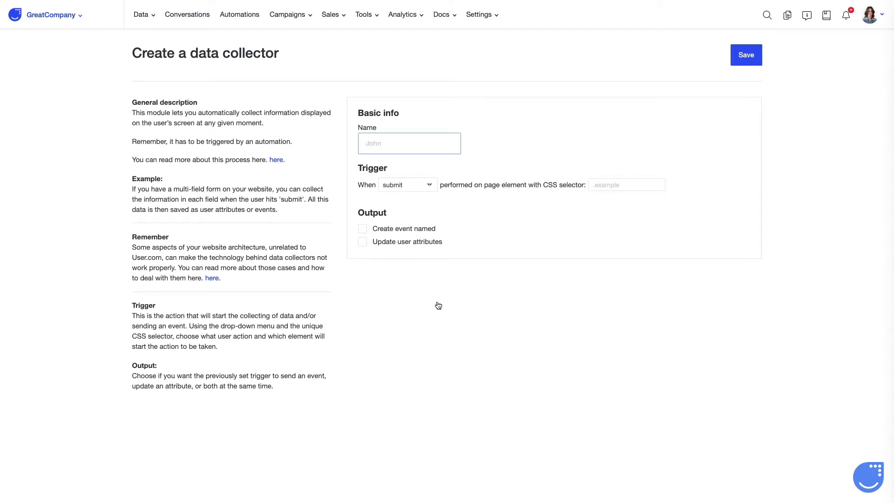
- Open Settings > Setup & integrations and scroll down toward the events help article
mouse_move(490, 27)
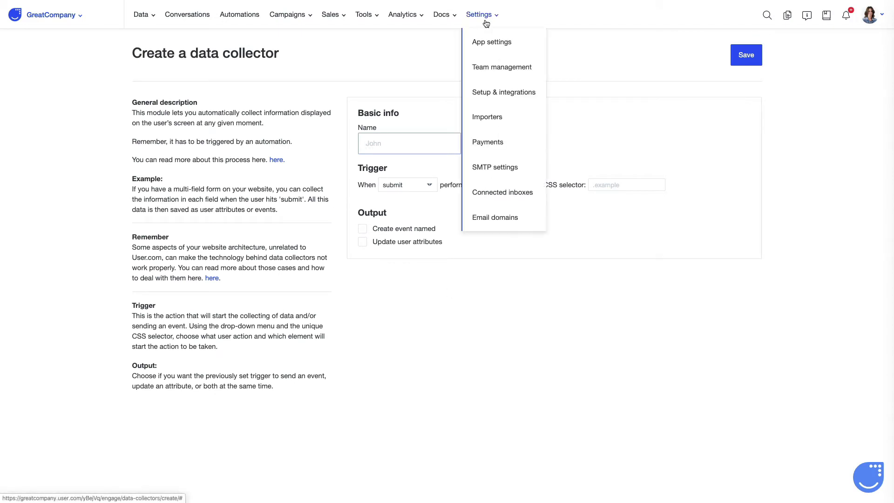
click(487, 92)
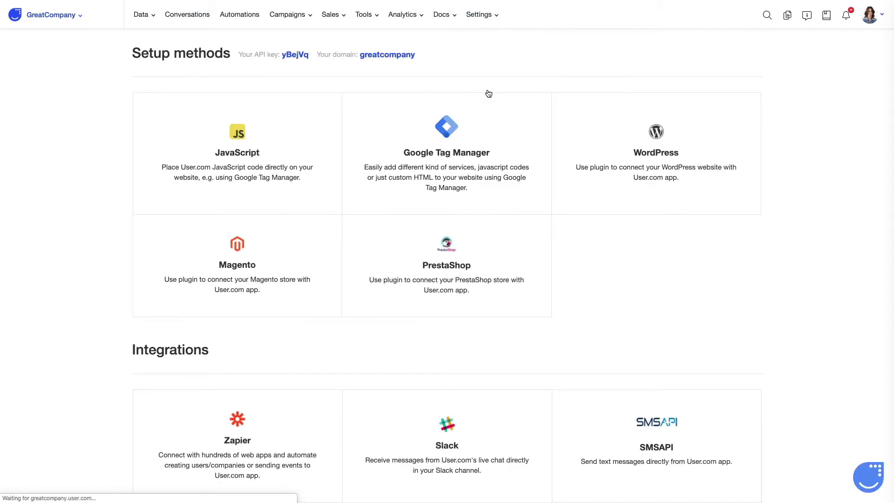
scroll(367, 306, down, 3)
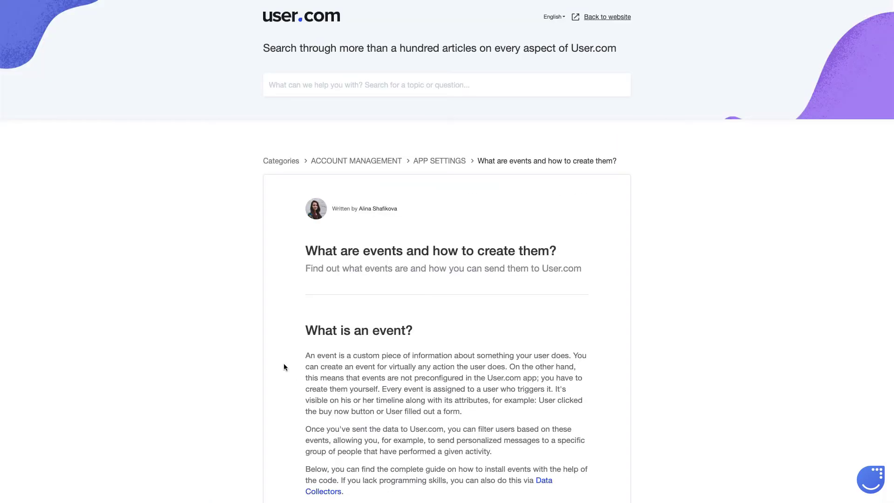
- Scroll through the events help article's code samples
scroll(284, 367, down, 6)
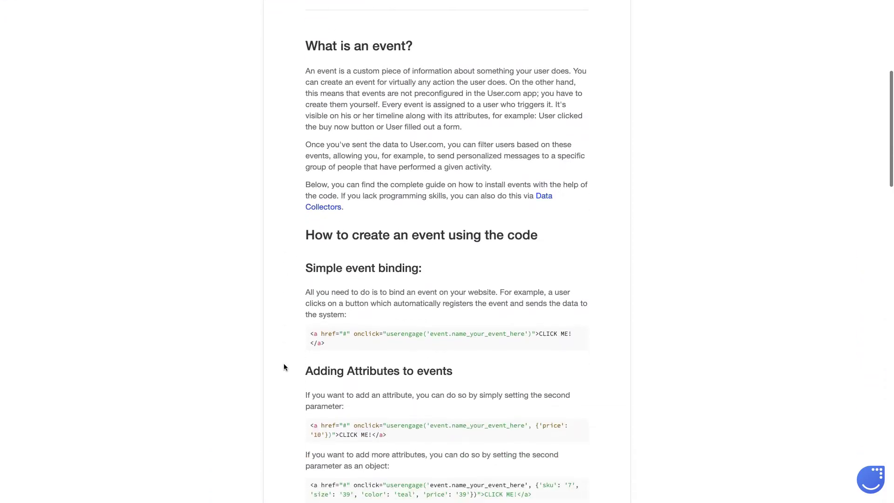
scroll(283, 367, down, 3)
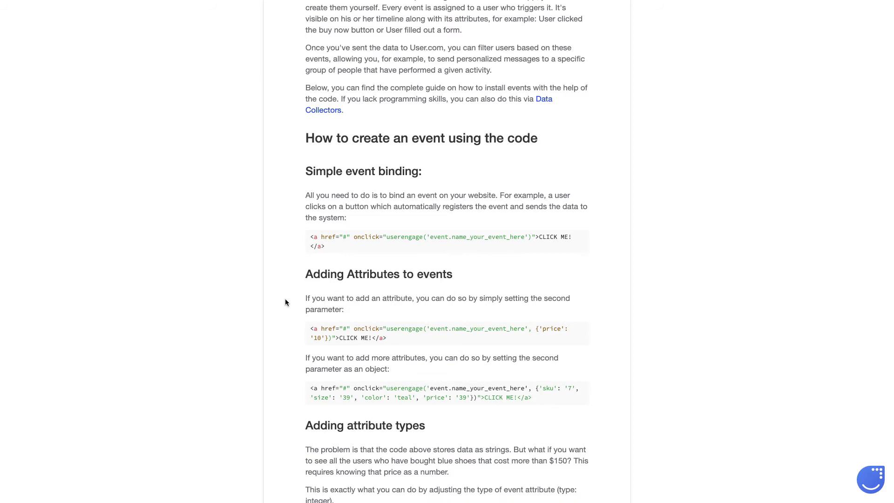
scroll(284, 301, down, 2)
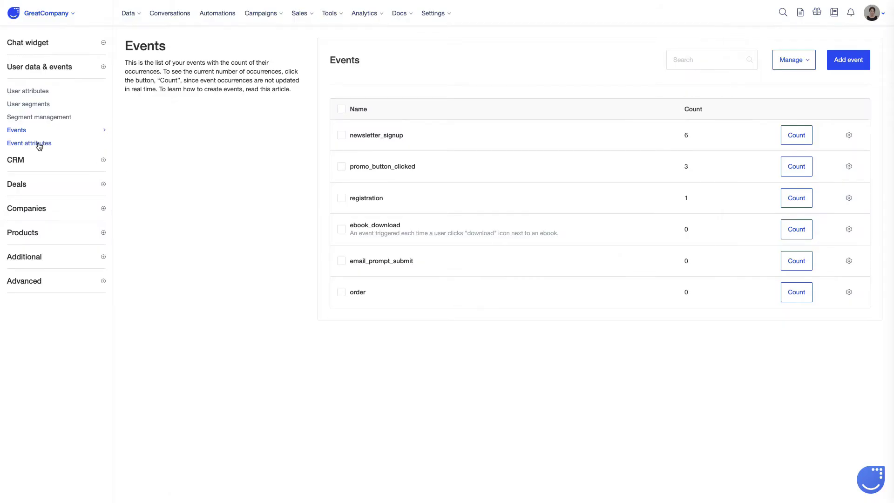
- Open Event attributes, preview the new attribute's Value Type options, and close without saving
click(38, 144)
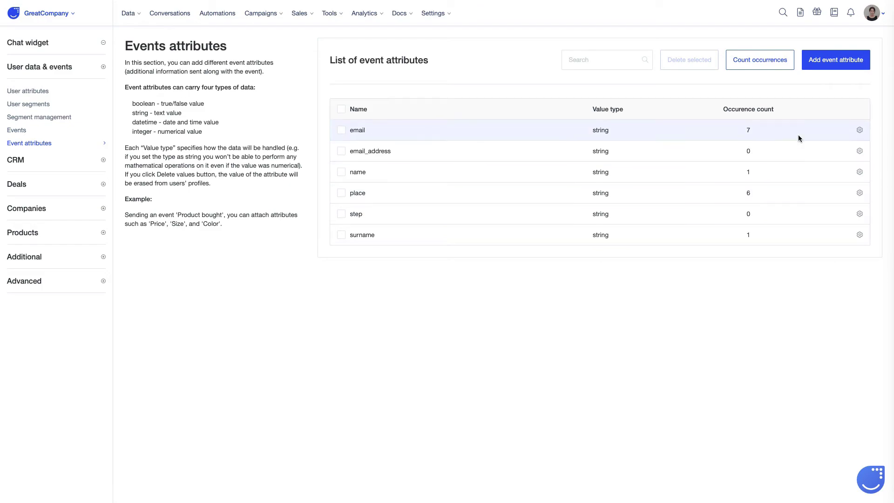
click(838, 64)
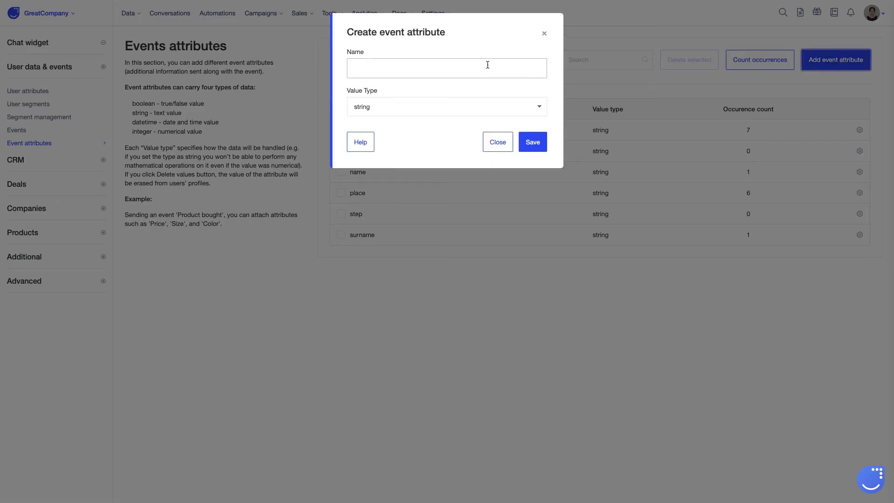
click(469, 107)
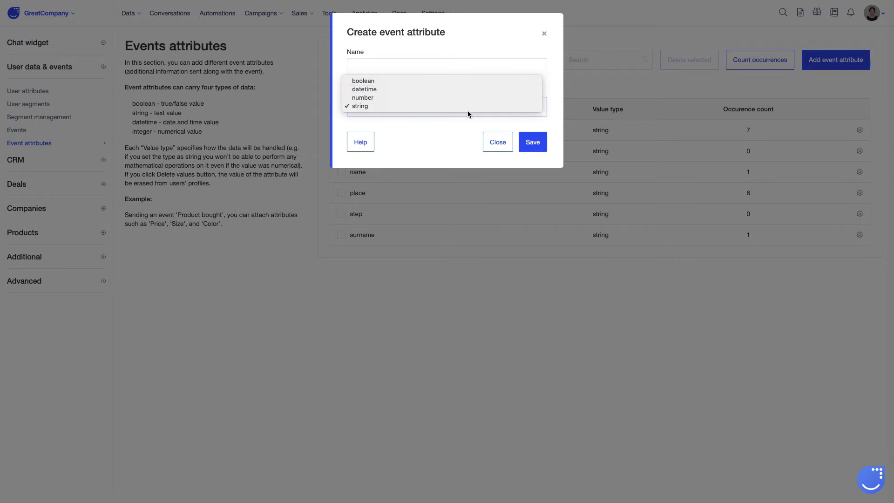
click(544, 37)
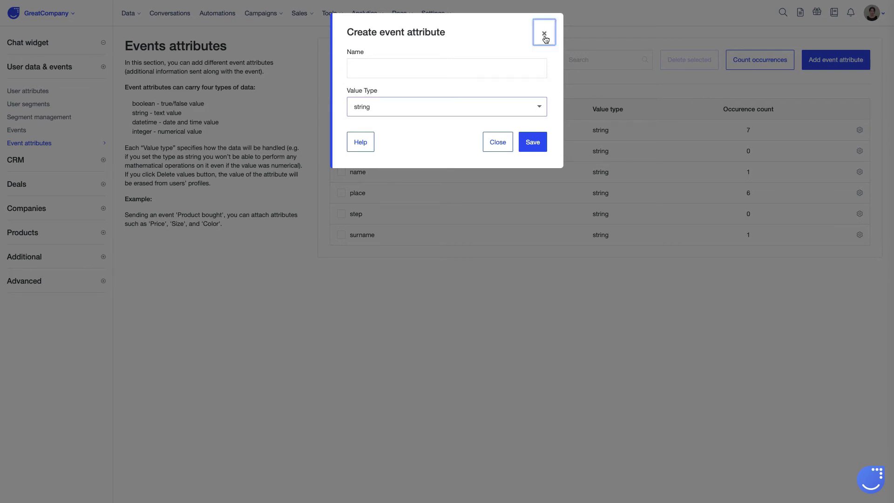
click(544, 35)
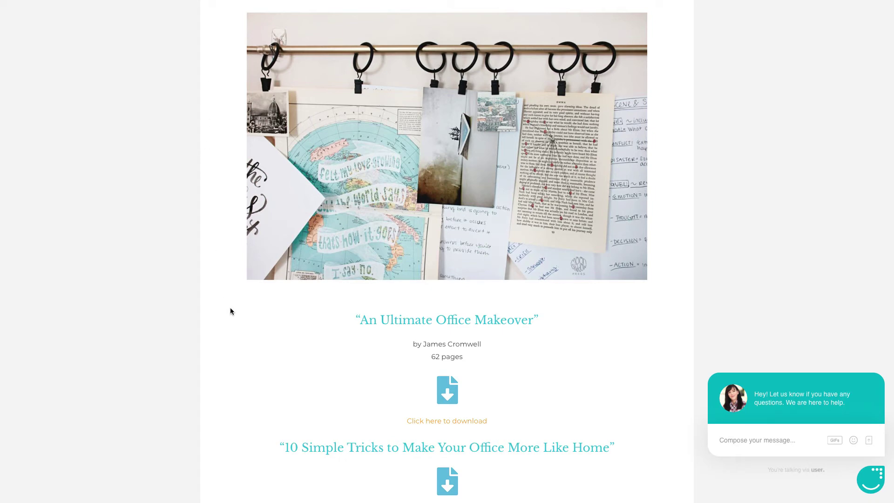
- View the blog page's HTML source showing the ebook_download onclick code
key(super+alt+u)
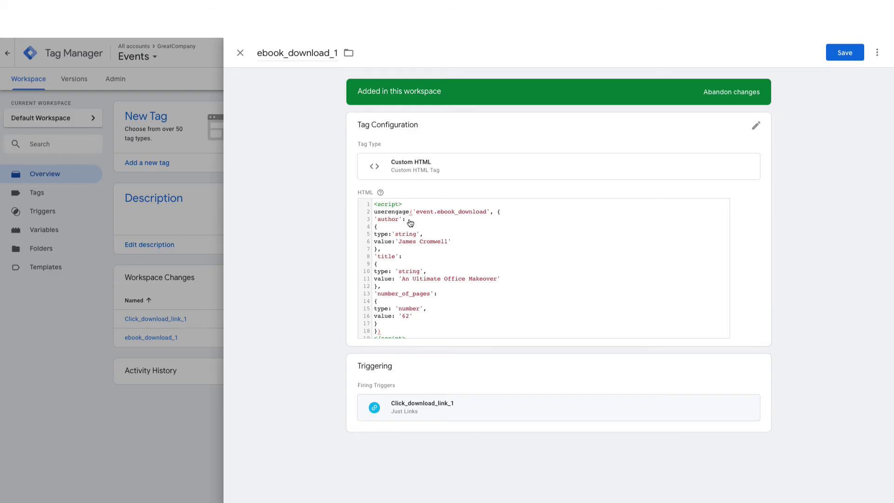
- Read through the full userengage script in the ebook_download_1 tag's HTML box
click(509, 226)
scroll(511, 228, down, 1)
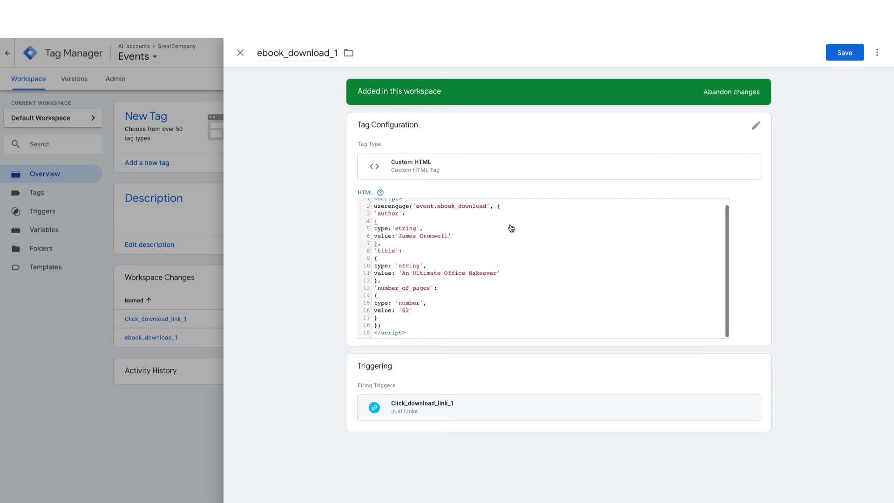
scroll(510, 226, up, 1)
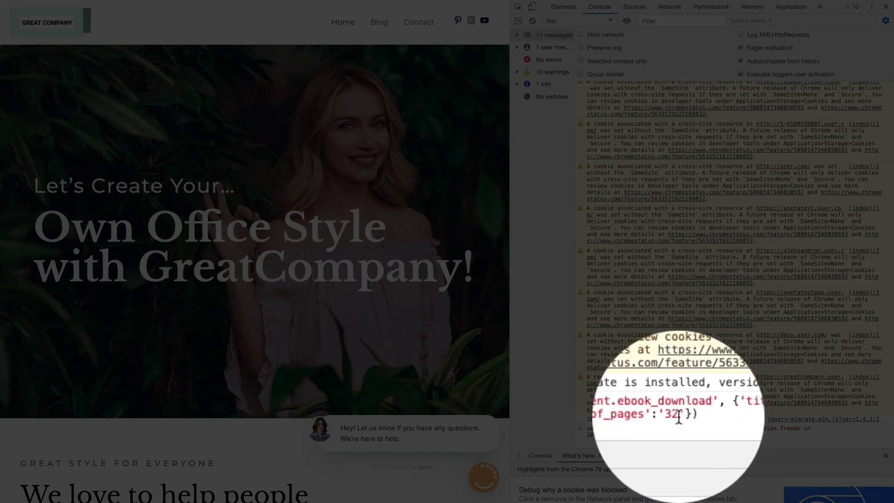
- Re-run the ebook_download console command with number_of_pages 'thirty two' in place of 32
key(BackSpace)
key(BackSpace)
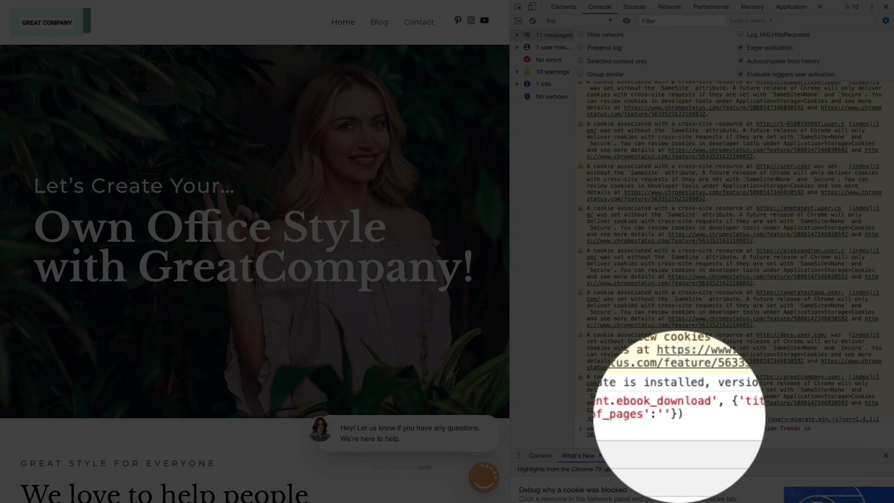
text(thirty )
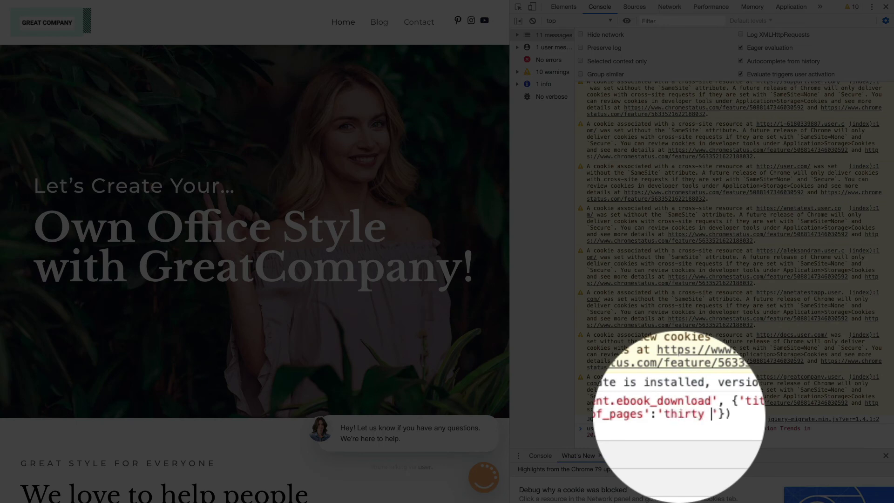
text(two)
key(Right)
key(Right)
key(Right)
key(Return)
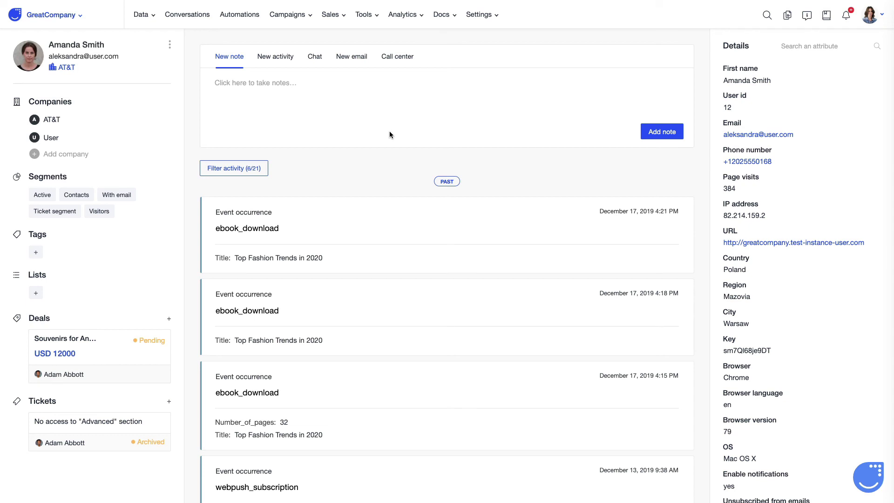
- Go to Tools > Snippet tags > Event tags
click(365, 16)
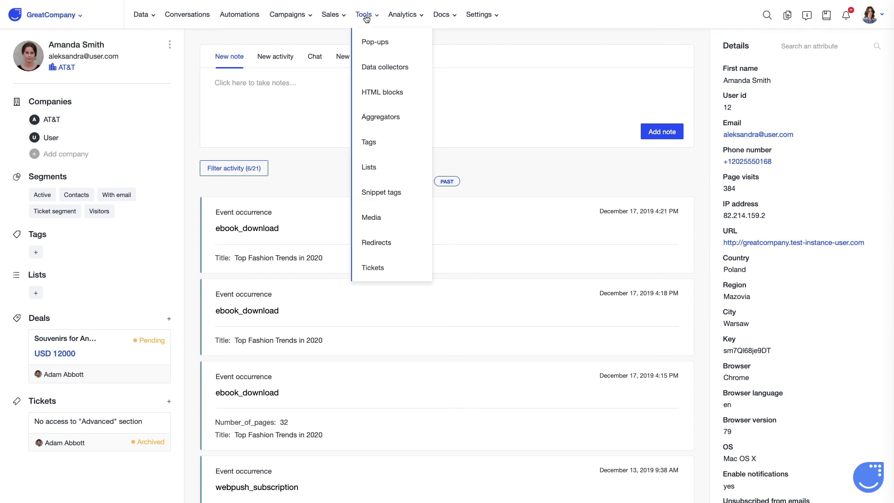
click(381, 193)
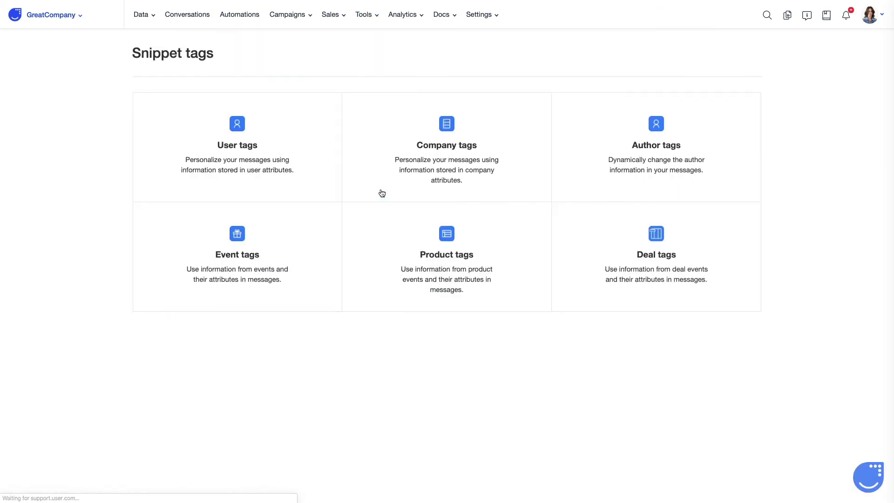
click(243, 252)
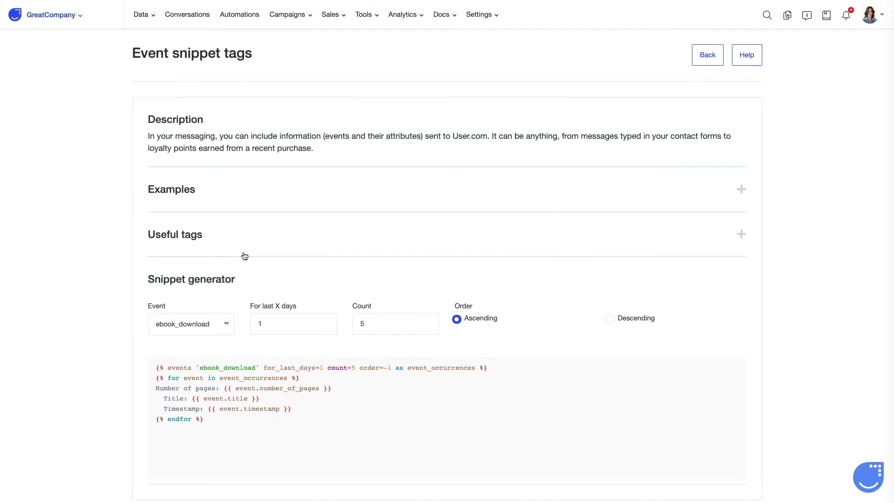
- Expand Examples and preview the abandoned-cart example with sample data
click(341, 205)
scroll(363, 268, down, 2)
scroll(363, 268, down, 1)
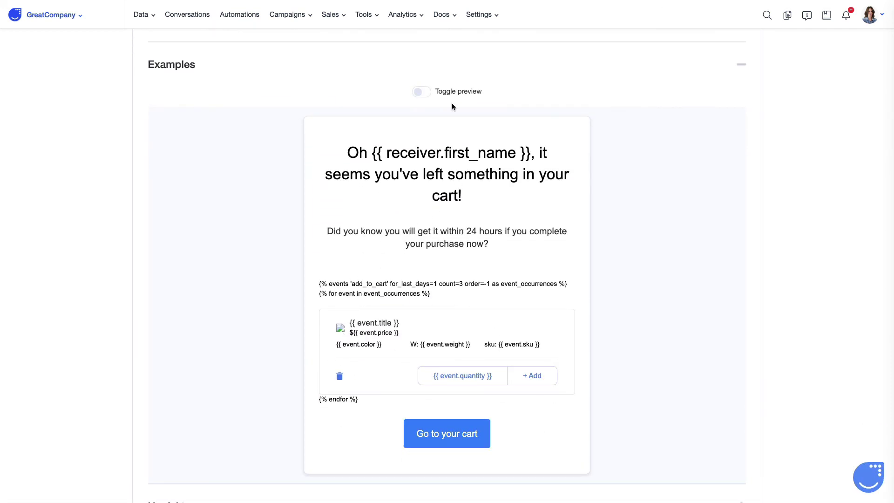
click(425, 93)
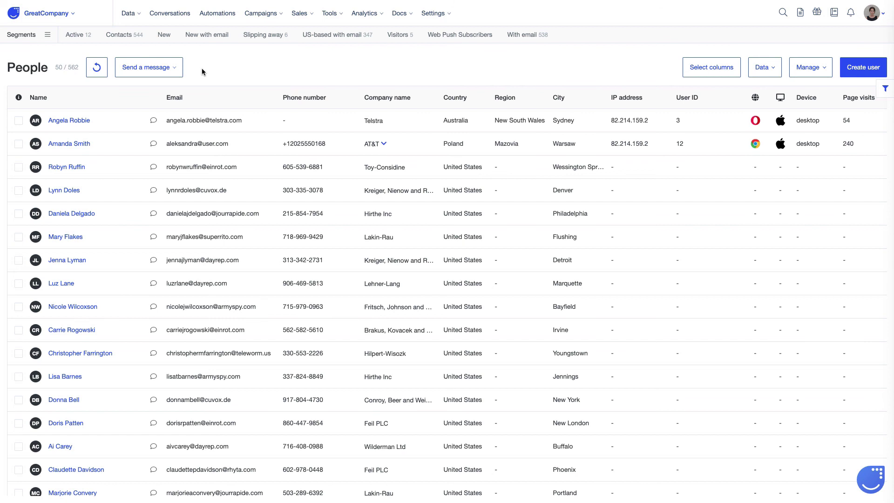
- Open Data > Products and scroll its Filters panel to the Product Events section
click(130, 14)
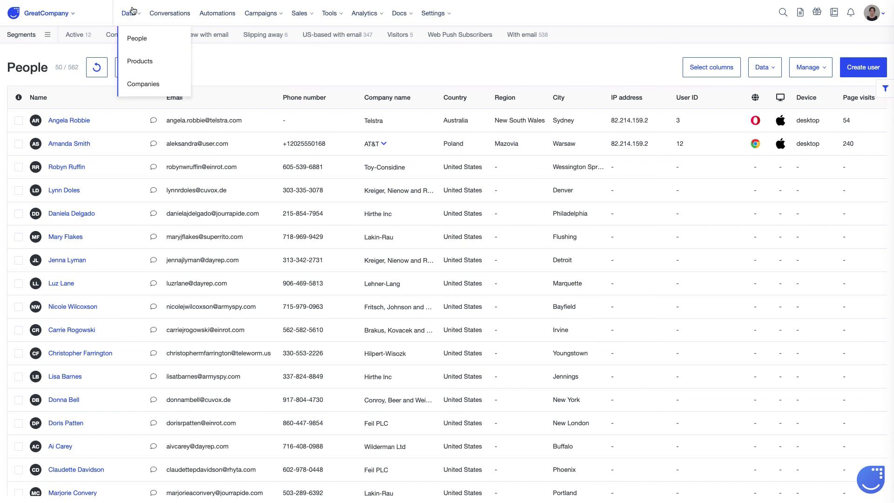
click(142, 63)
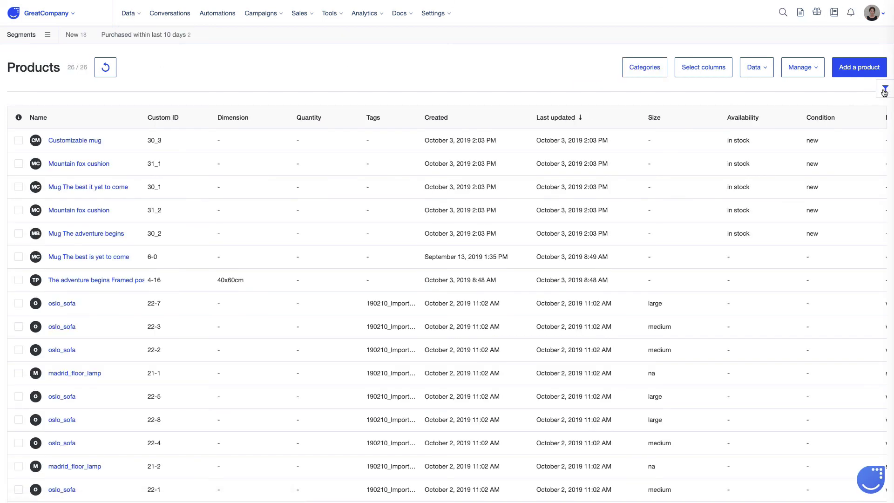
click(886, 89)
scroll(791, 321, down, 3)
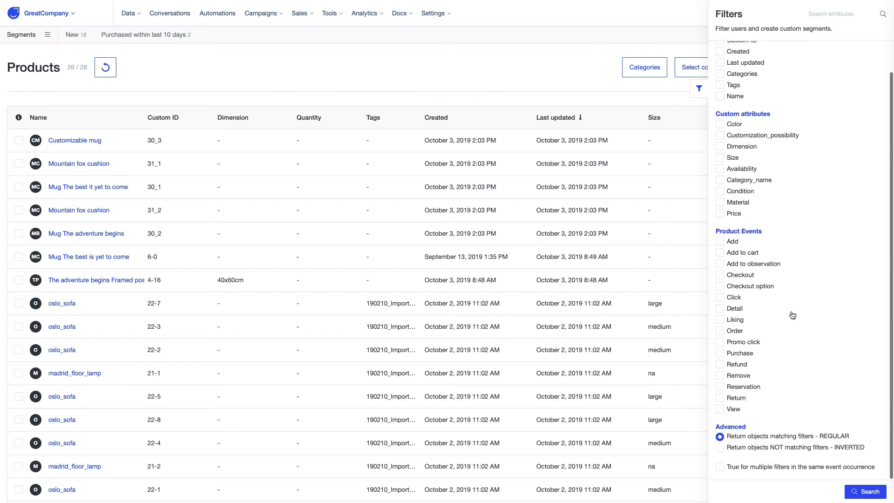